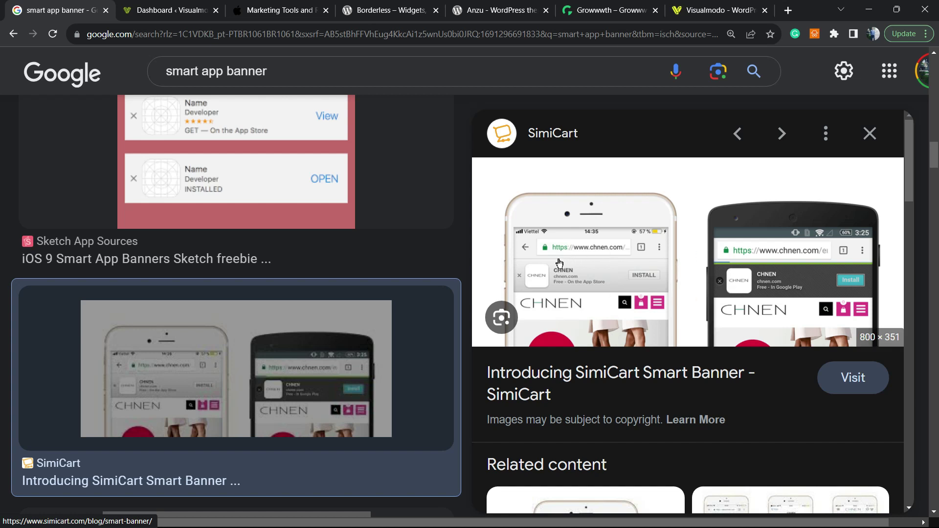
Step: Preview the MacRumors 'iOS 14: Smart App Banners' image from the results
{"action": "scroll", "coordinate": [377, 325], "scroll_direction": "down", "scroll_amount": 5}
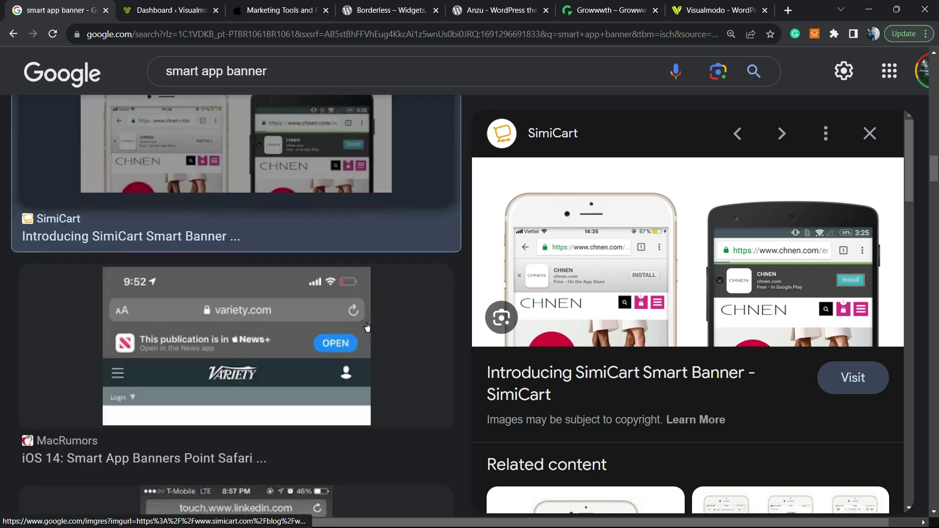
{"action": "left_click", "coordinate": [248, 348]}
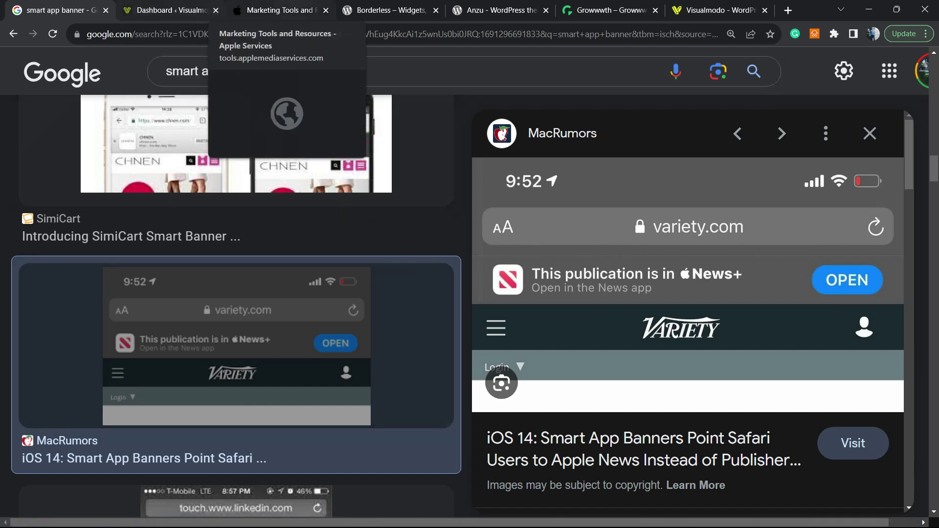
Step: Search Apple Services Marketing Tools for 'WordPress'
{"action": "left_click", "coordinate": [278, 10]}
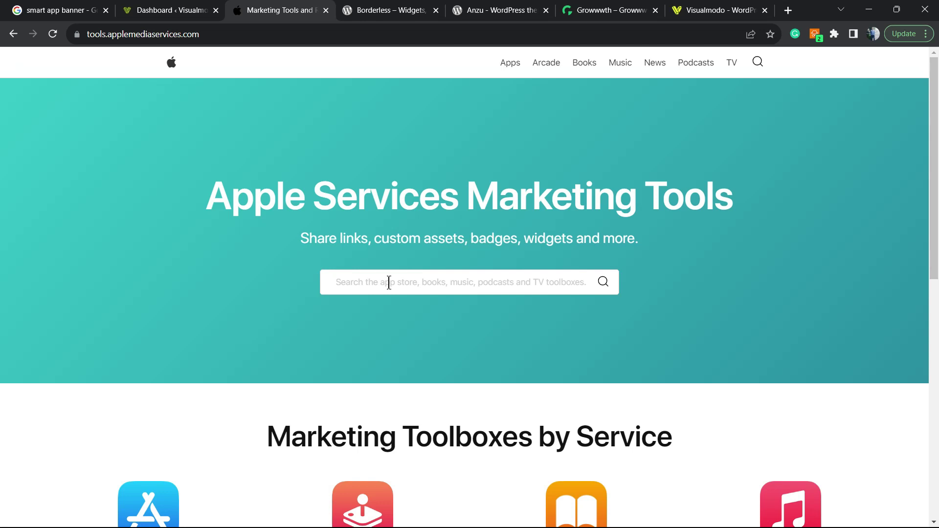
{"action": "type", "text": "WordPress"}
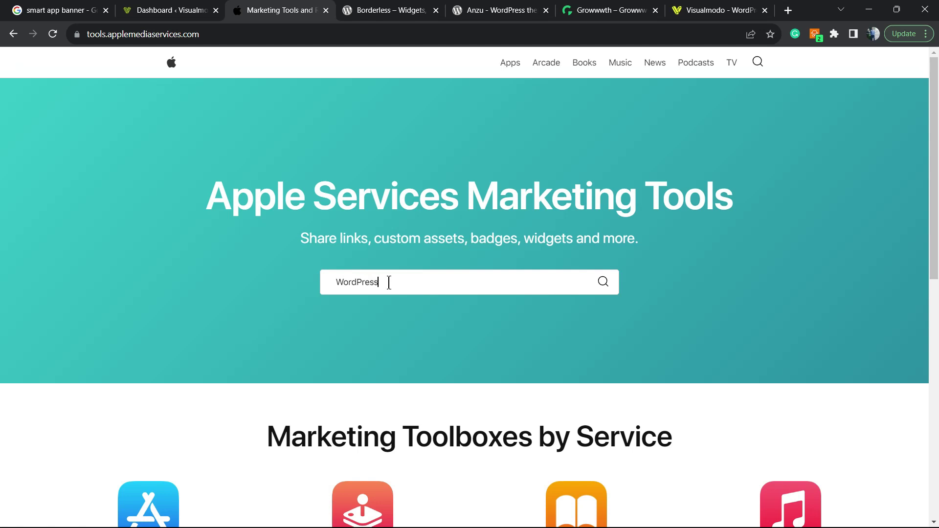
{"action": "key", "text": "Return"}
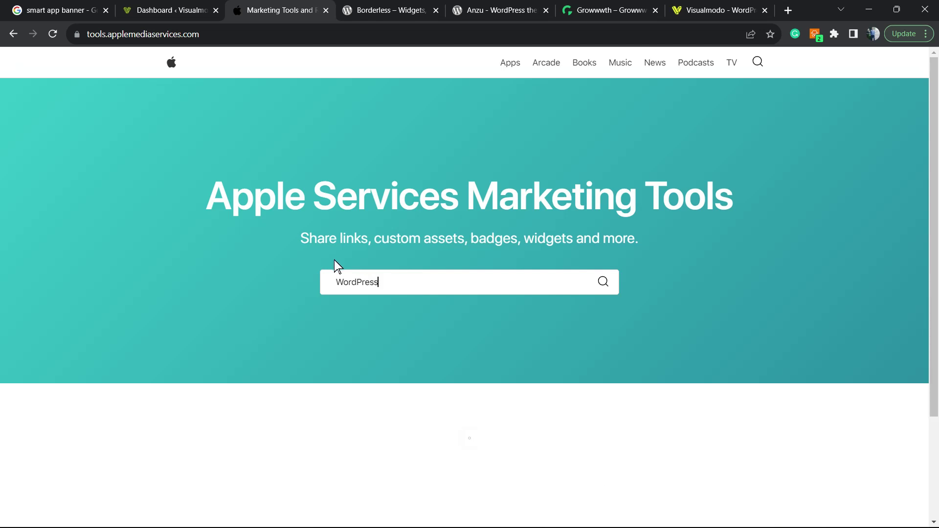
Step: Open the WordPress – Website Builder app from the Apps results
{"action": "scroll", "coordinate": [329, 272], "scroll_direction": "down", "scroll_amount": 3}
{"action": "scroll", "coordinate": [328, 272], "scroll_direction": "up", "scroll_amount": 3}
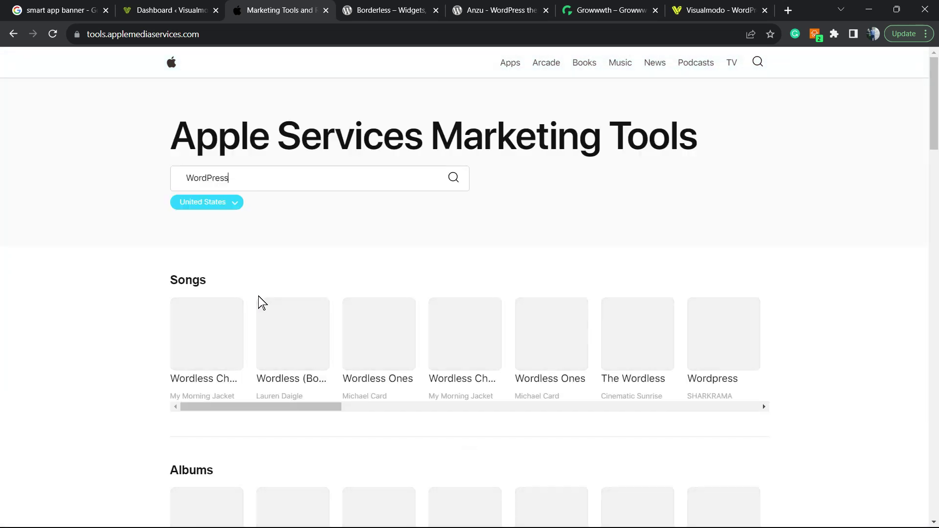
{"action": "scroll", "coordinate": [145, 306], "scroll_direction": "down", "scroll_amount": 15}
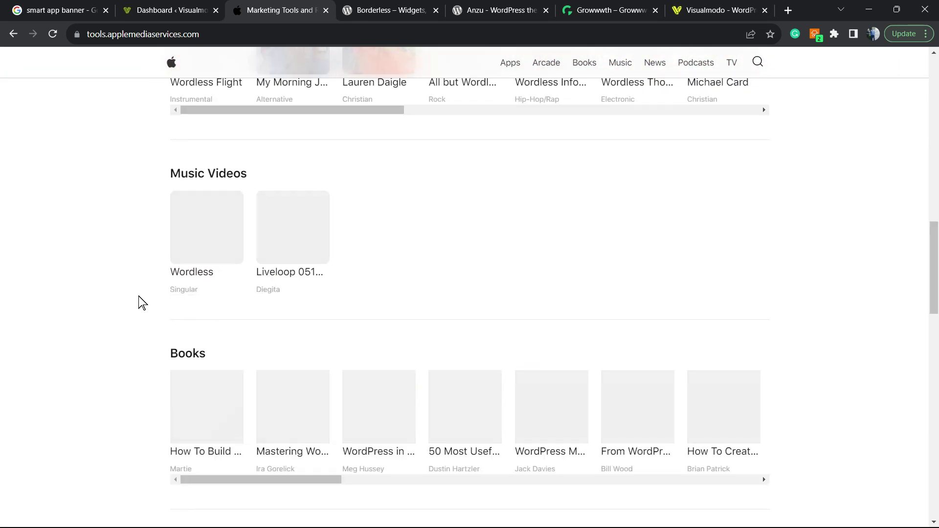
{"action": "scroll", "coordinate": [136, 300], "scroll_direction": "down", "scroll_amount": 8}
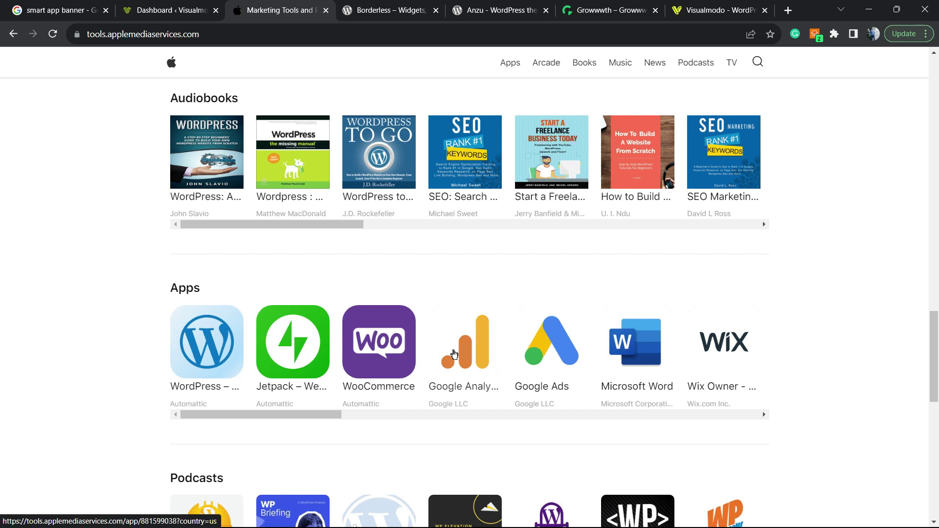
{"action": "left_click", "coordinate": [297, 325]}
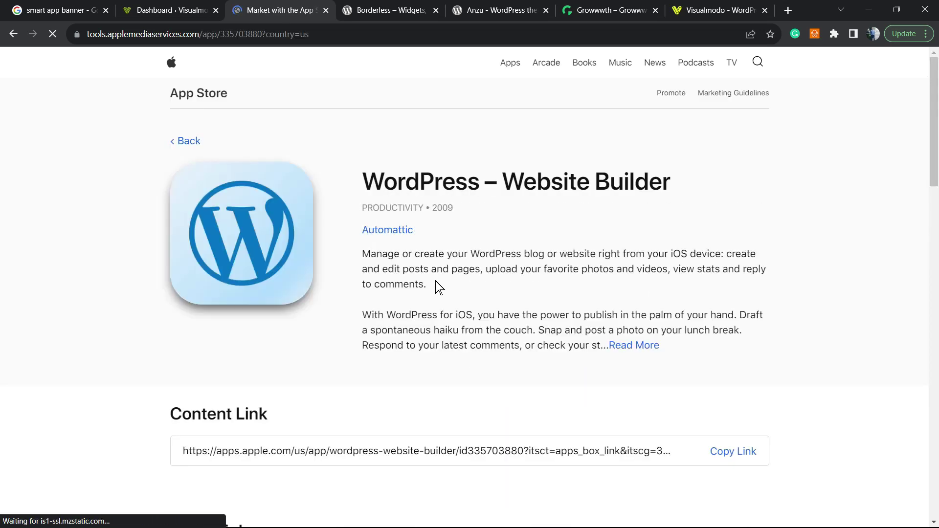
Step: Select the app ID 335703880 in the WordPress Content Link URL
{"action": "scroll", "coordinate": [431, 288], "scroll_direction": "down", "scroll_amount": 2}
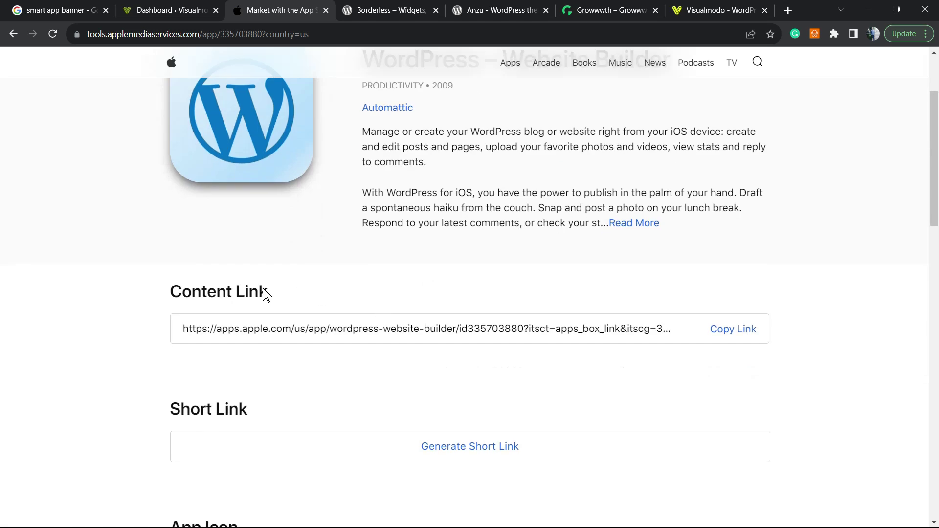
{"action": "triple_click", "coordinate": [234, 291]}
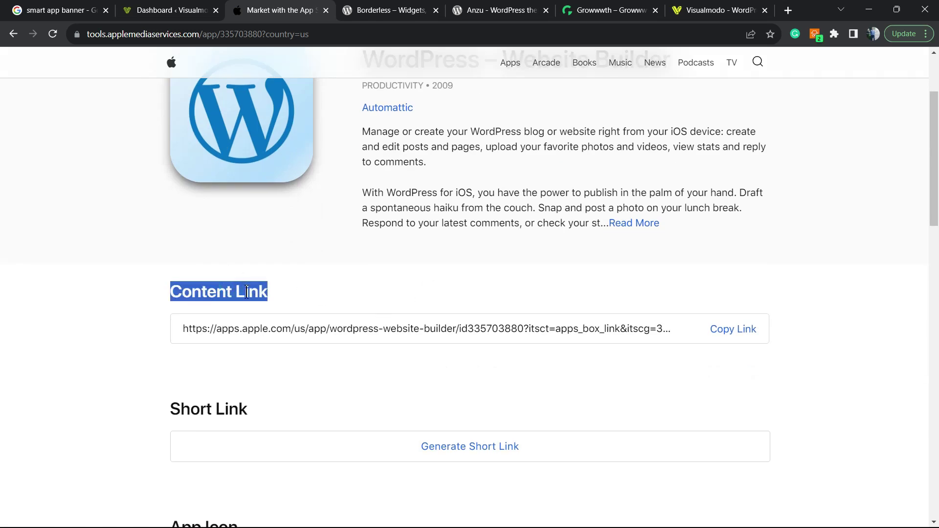
{"action": "key", "text": "ctrl+c"}
{"action": "left_click", "coordinate": [460, 328]}
{"action": "left_click_drag", "start_coordinate": [461, 329], "coordinate": [523, 328]}
{"action": "left_click", "coordinate": [499, 328]}
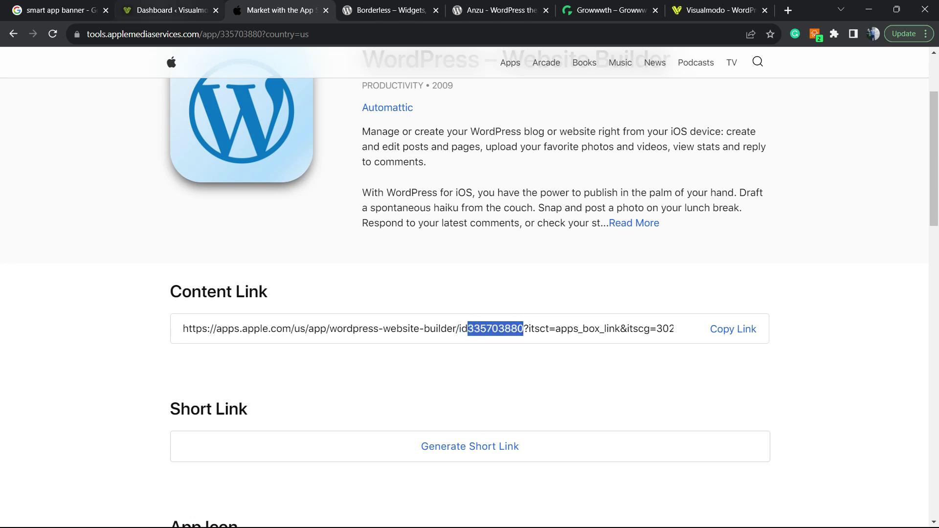
Step: Bookmark the 'smart app banner' Google search page
{"action": "left_click", "coordinate": [164, 10]}
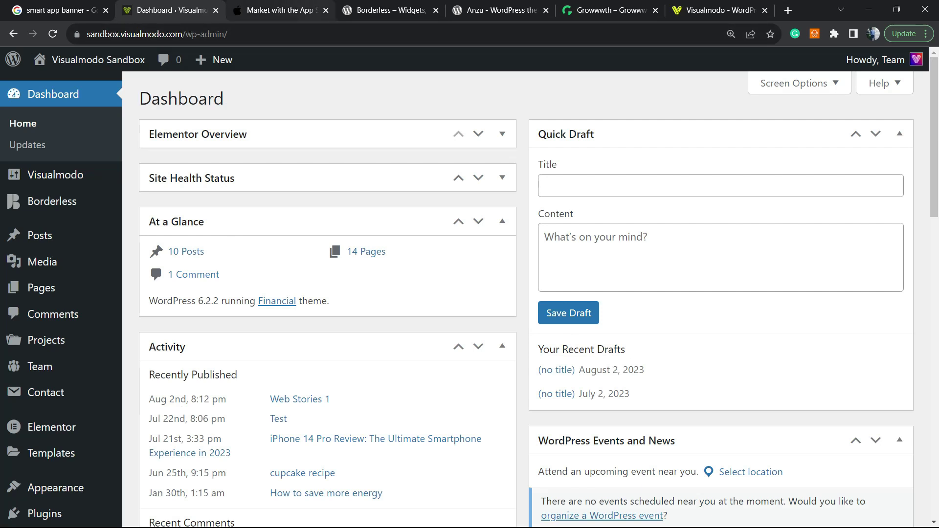
{"action": "left_click", "coordinate": [74, 10]}
{"action": "left_click", "coordinate": [221, 67]}
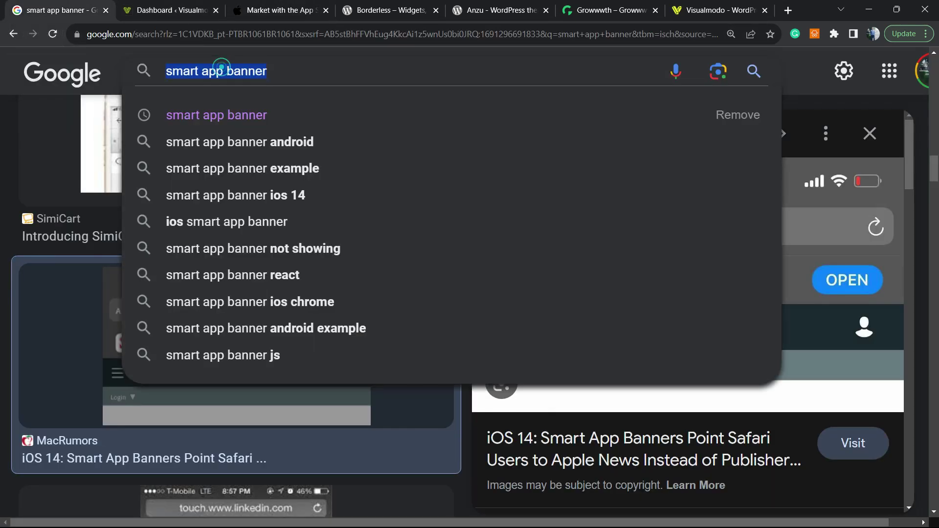
{"action": "key", "text": "ctrl+d"}
Step: Go to Plugins > Add New in the Visualmodo Sandbox admin
{"action": "left_click", "coordinate": [171, 10]}
{"action": "mouse_move", "coordinate": [76, 291]}
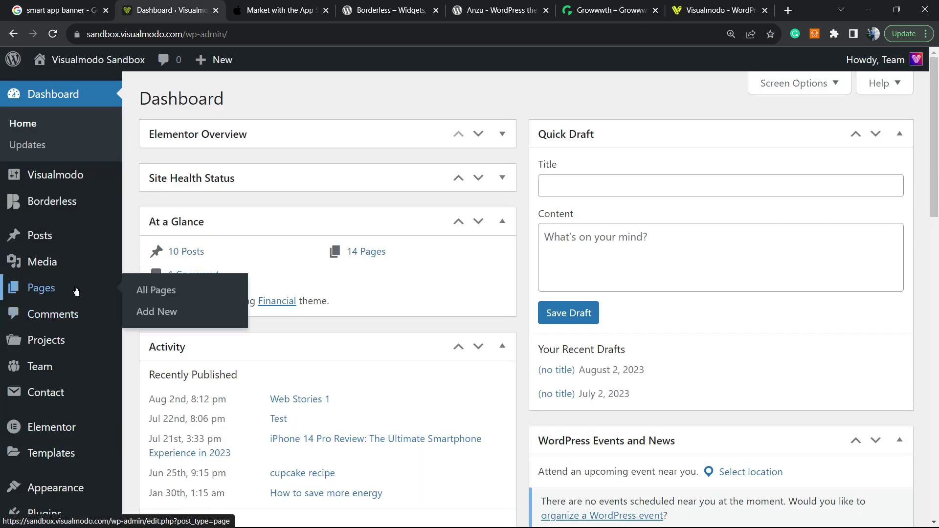
{"action": "scroll", "coordinate": [75, 291], "scroll_direction": "down", "scroll_amount": 3}
{"action": "mouse_move", "coordinate": [64, 404]}
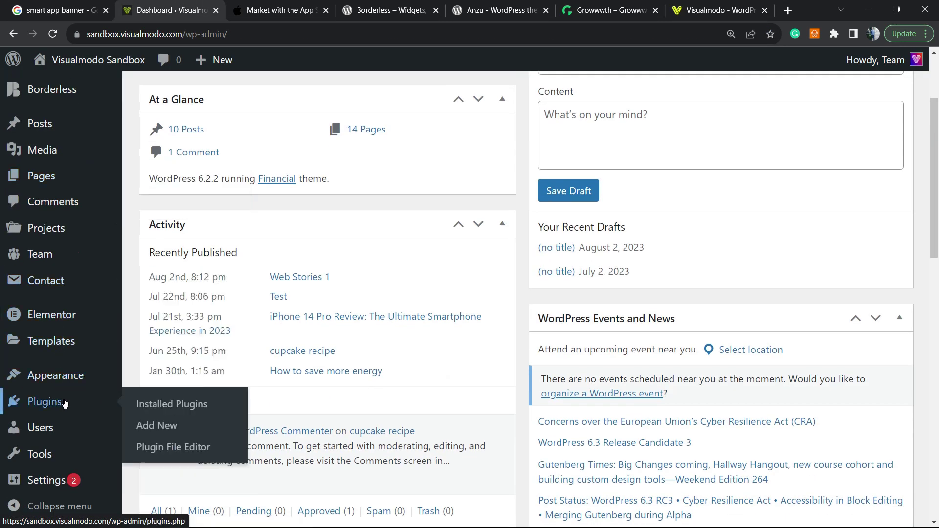
{"action": "left_click", "coordinate": [169, 425]}
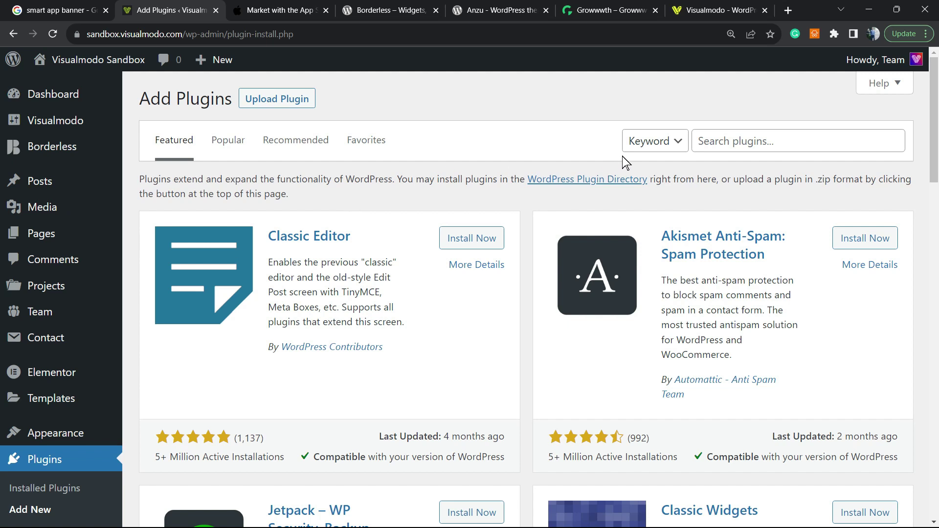
Step: Search plugins for 'smart app banner', then install and activate Smart App Banner
{"action": "left_click", "coordinate": [752, 148]}
{"action": "key", "text": "ctrl+v"}
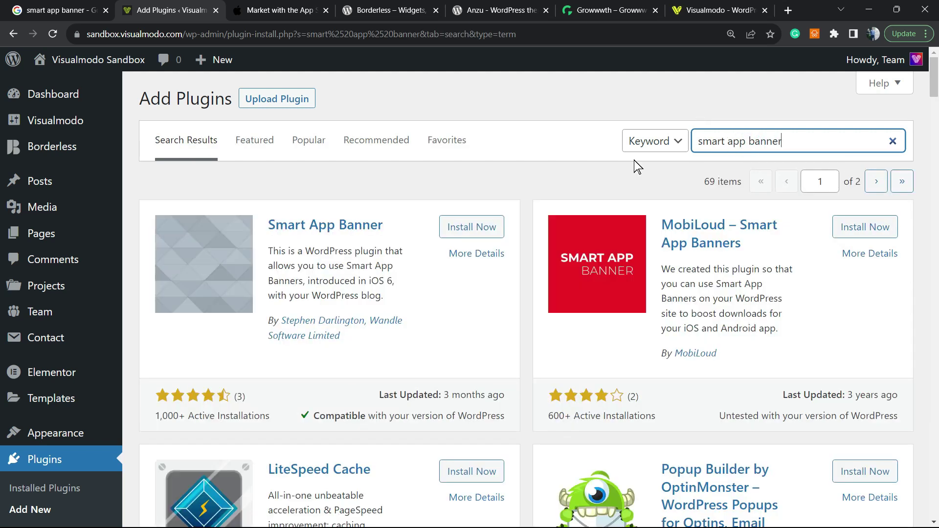
{"action": "left_click", "coordinate": [481, 228]}
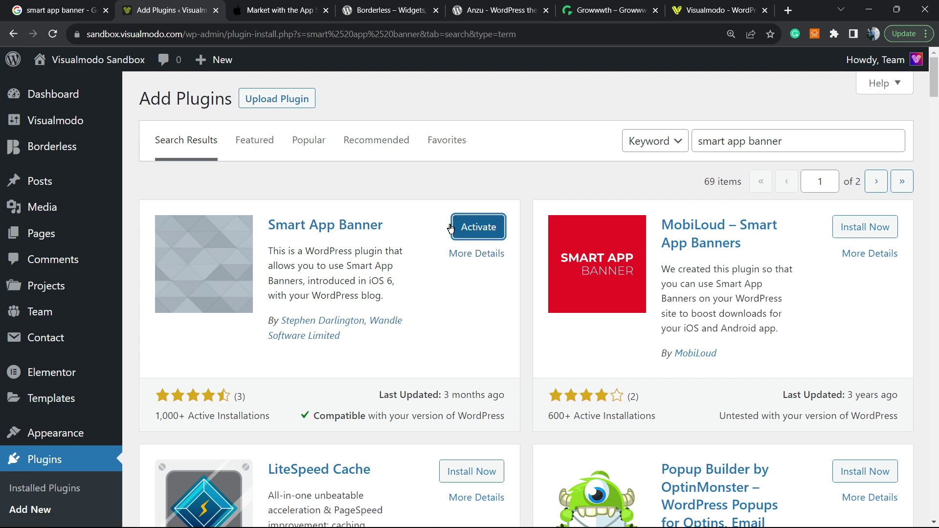
{"action": "left_click", "coordinate": [460, 230]}
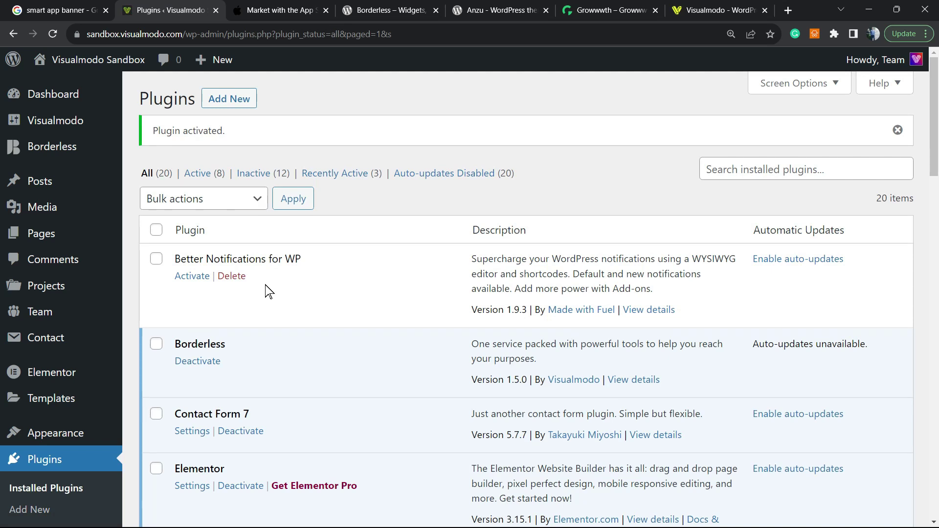
Step: Open Settings > Smart App Banner, then return to the App Store page with ID 335703880
{"action": "scroll", "coordinate": [153, 327], "scroll_direction": "down", "scroll_amount": 5}
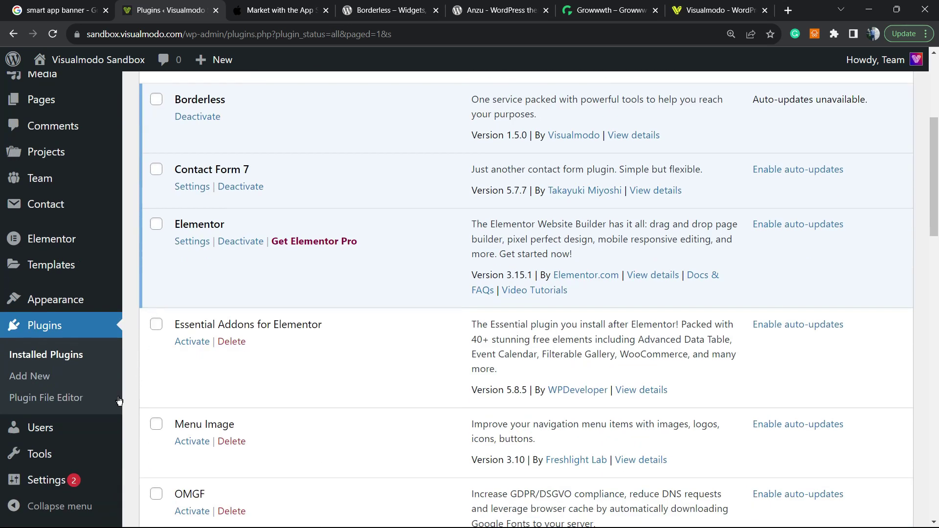
{"action": "mouse_move", "coordinate": [47, 477]}
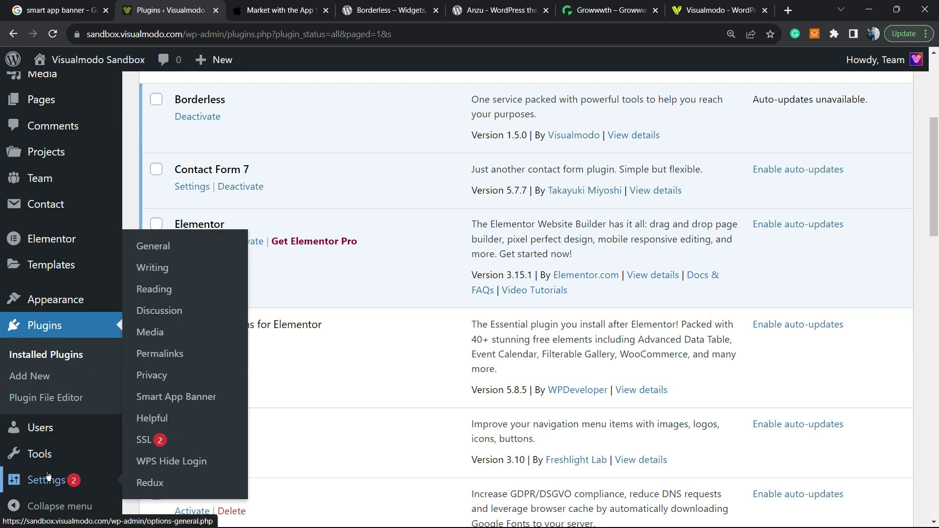
{"action": "left_click", "coordinate": [193, 398]}
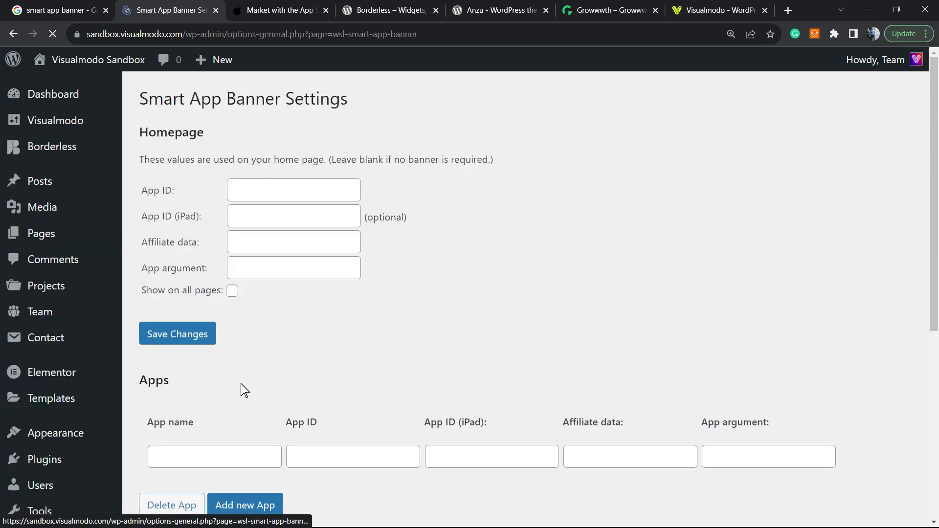
{"action": "left_click", "coordinate": [279, 10]}
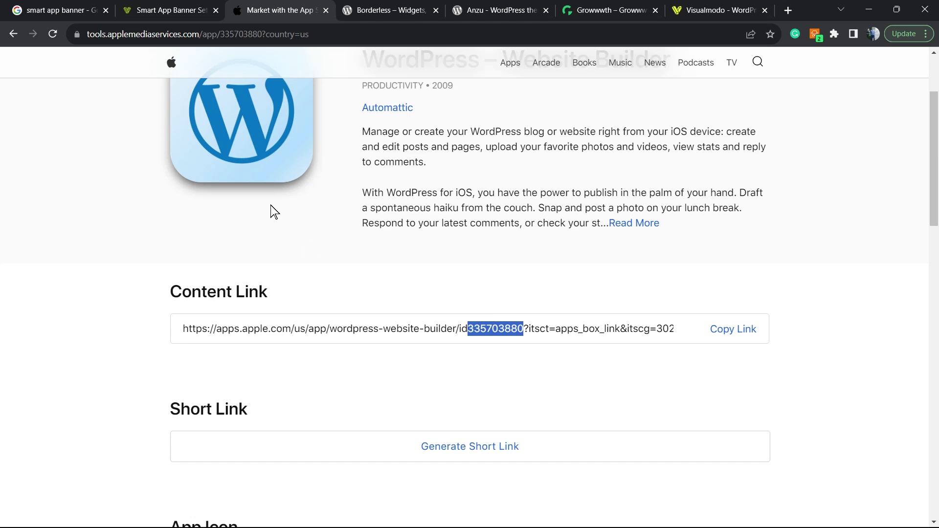
Step: Enter App ID 335703880, enable 'Show on all pages', and save the banner settings
{"action": "key", "text": "ctrl+shift+Tab"}
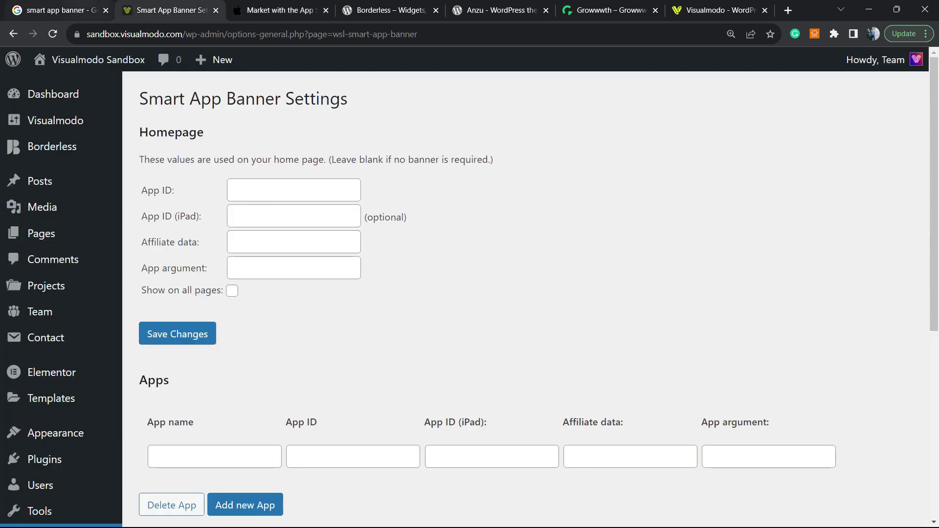
{"action": "left_click", "coordinate": [300, 189]}
{"action": "key", "text": "ctrl+v"}
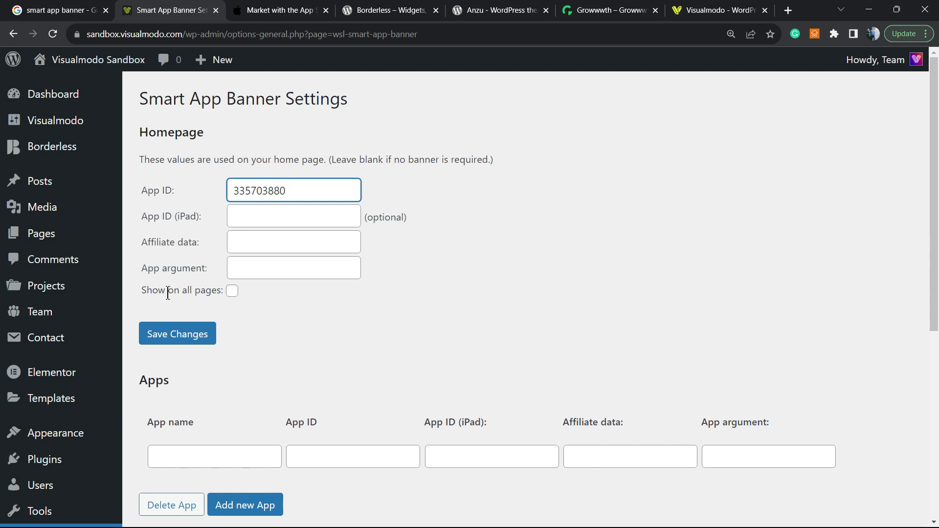
{"action": "left_click", "coordinate": [232, 291]}
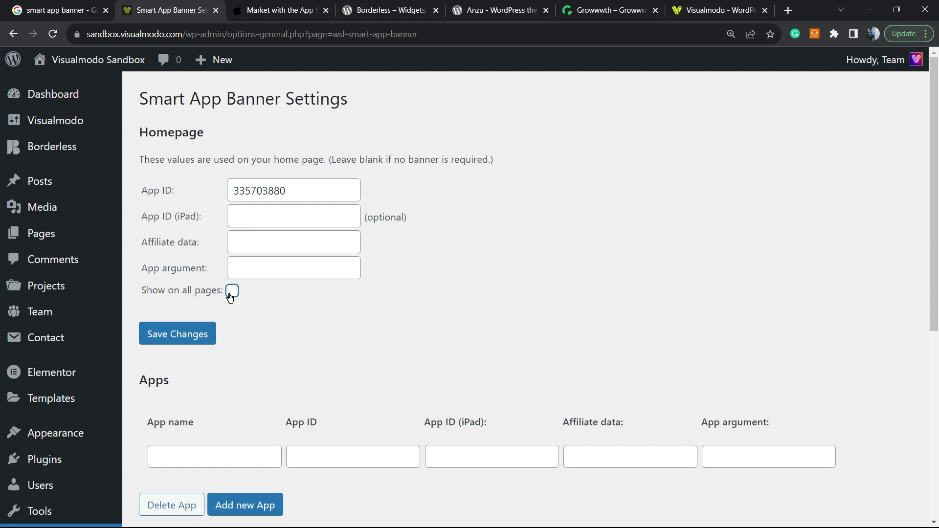
{"action": "left_click", "coordinate": [181, 336]}
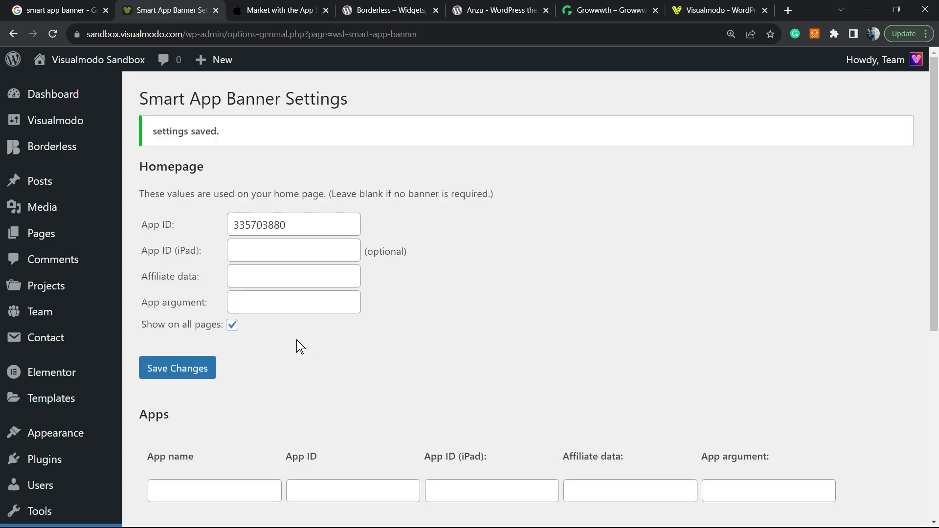
Step: Scroll through the saved Smart App Banner Settings page to review it
{"action": "scroll", "coordinate": [300, 322], "scroll_direction": "down", "scroll_amount": 6}
{"action": "scroll", "coordinate": [290, 264], "scroll_direction": "up", "scroll_amount": 5}
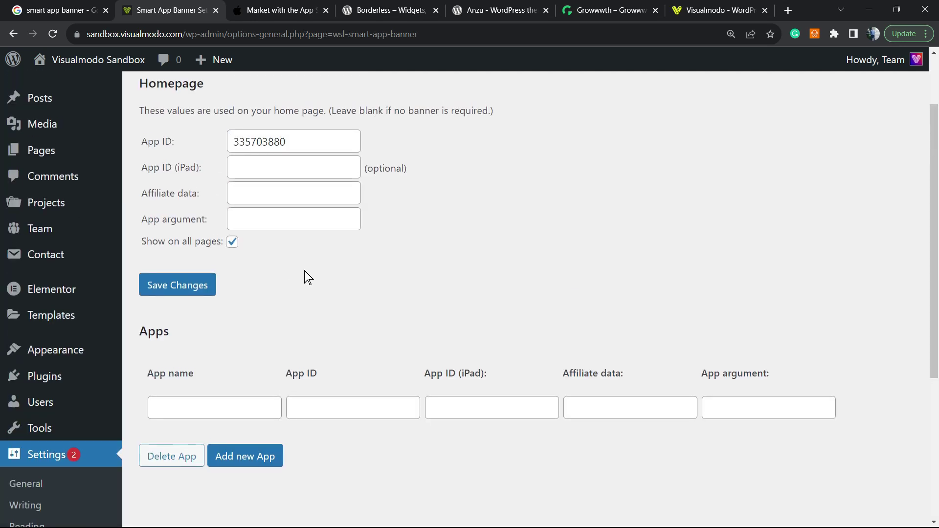
{"action": "scroll", "coordinate": [305, 271], "scroll_direction": "up", "scroll_amount": 2}
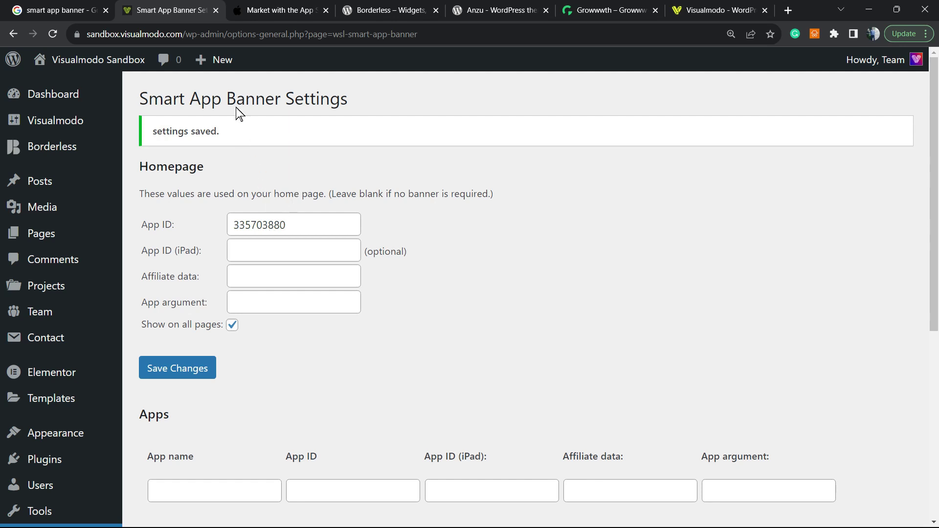
Step: Look over the Borderless plugin page and its title, then move to the Anzu theme page
{"action": "left_click", "coordinate": [244, 8]}
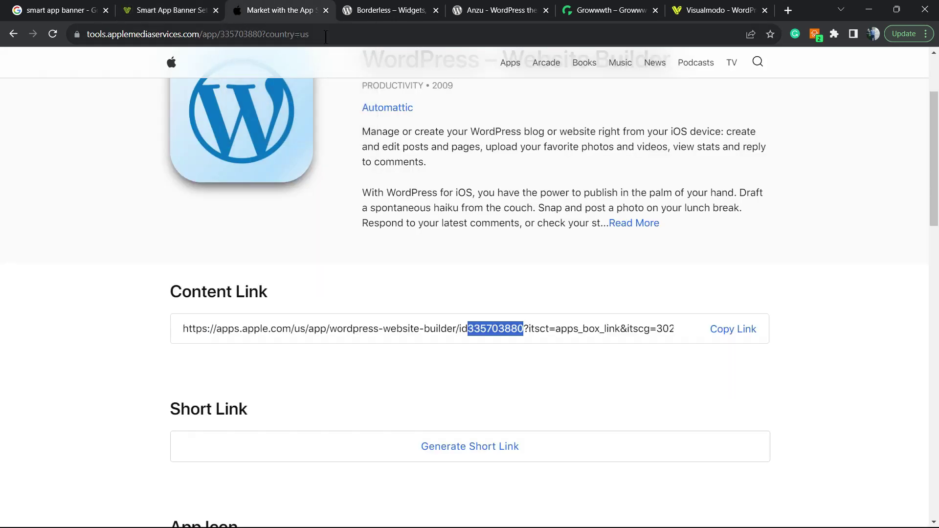
{"action": "left_click", "coordinate": [374, 6]}
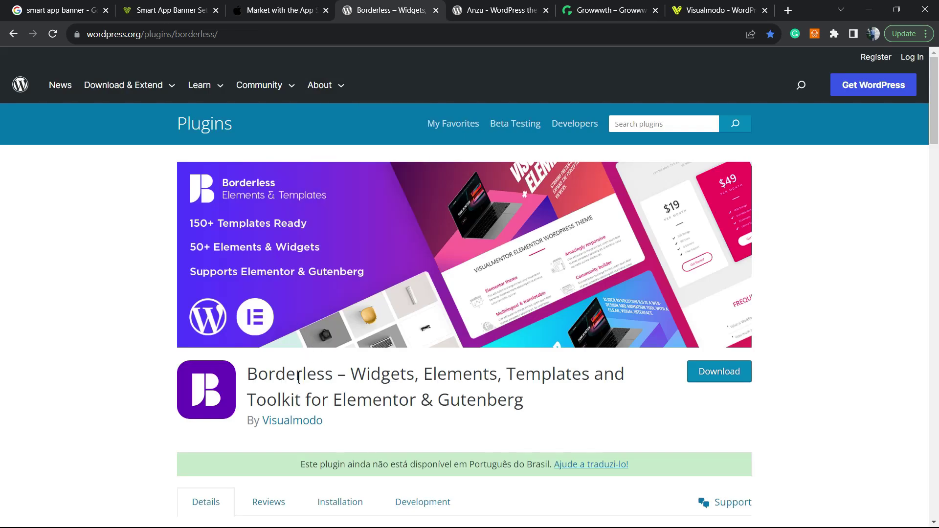
{"action": "double_click", "coordinate": [373, 372]}
{"action": "double_click", "coordinate": [475, 381]}
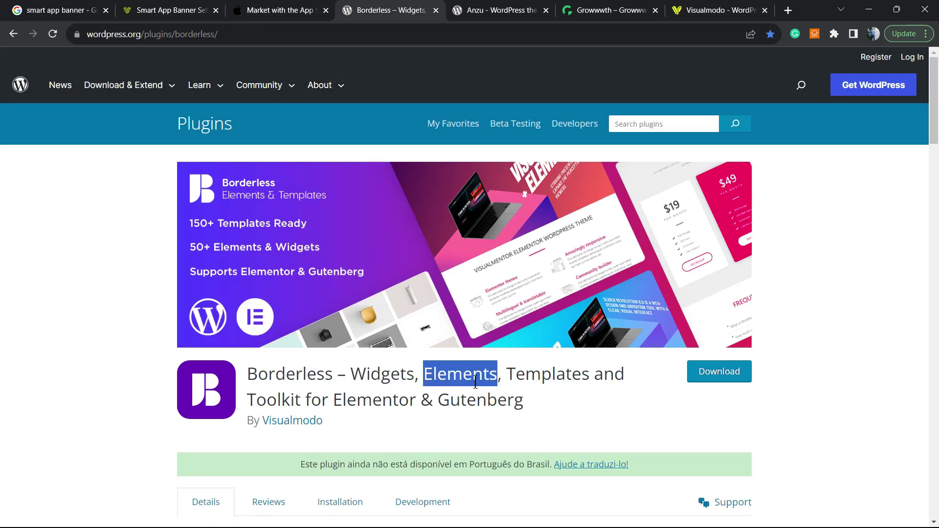
{"action": "triple_click", "coordinate": [476, 382]}
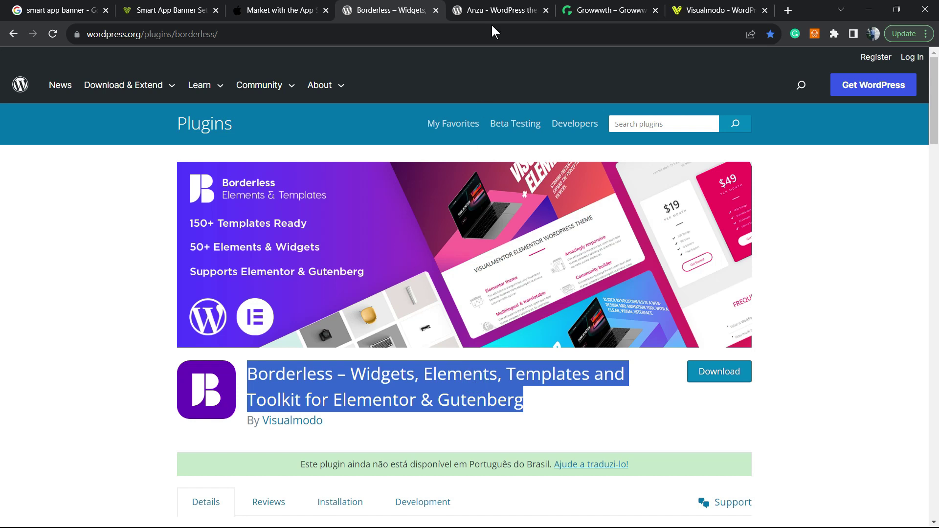
{"action": "left_click", "coordinate": [509, 9]}
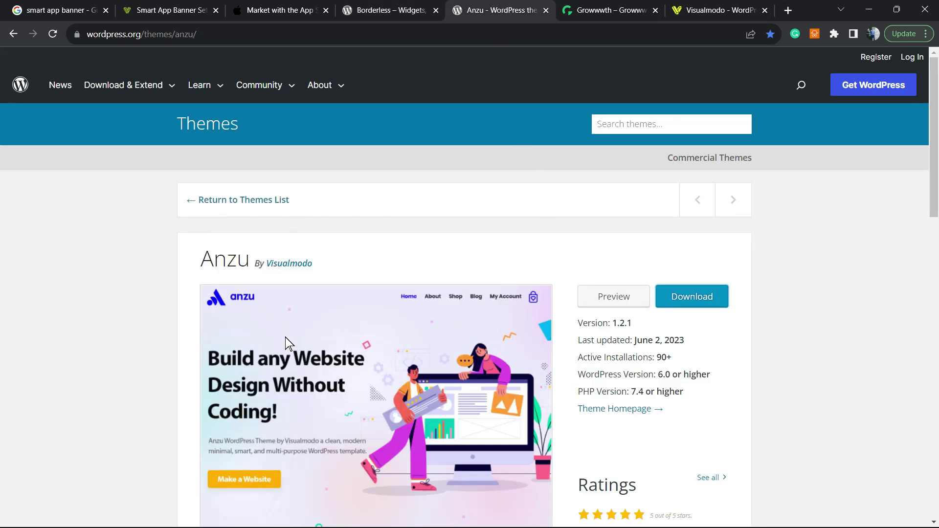
Step: Scroll through Growwwth's guest-posting site cards, then move to the Visualmodo homepage
{"action": "left_click", "coordinate": [602, 10]}
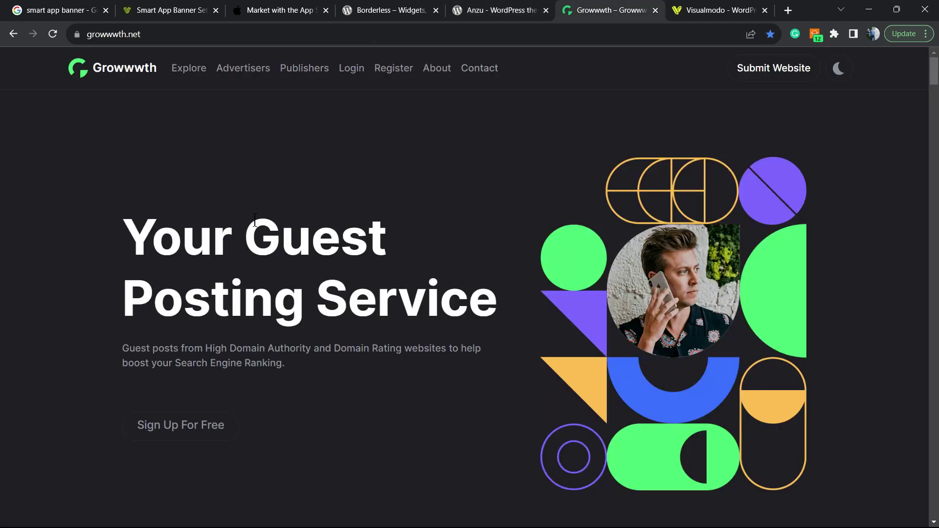
{"action": "scroll", "coordinate": [291, 230], "scroll_direction": "down", "scroll_amount": 15}
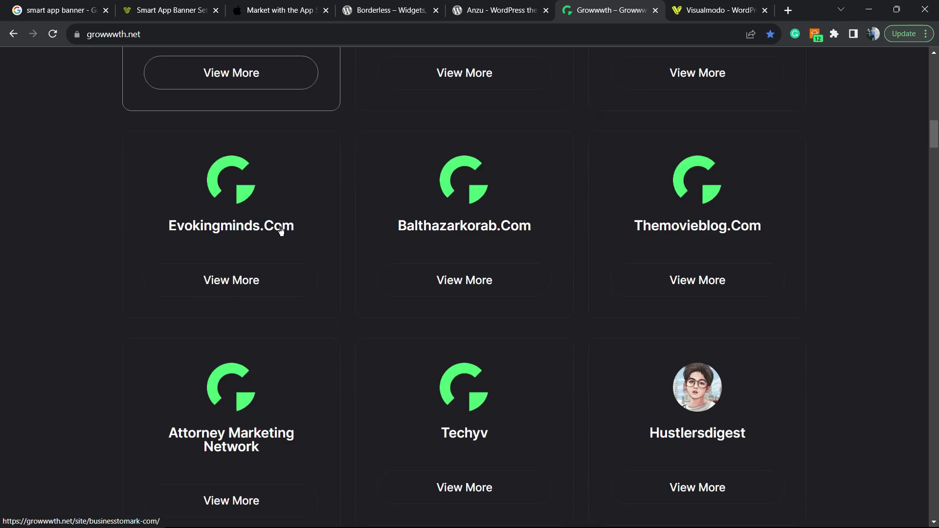
{"action": "scroll", "coordinate": [281, 231], "scroll_direction": "down", "scroll_amount": 20}
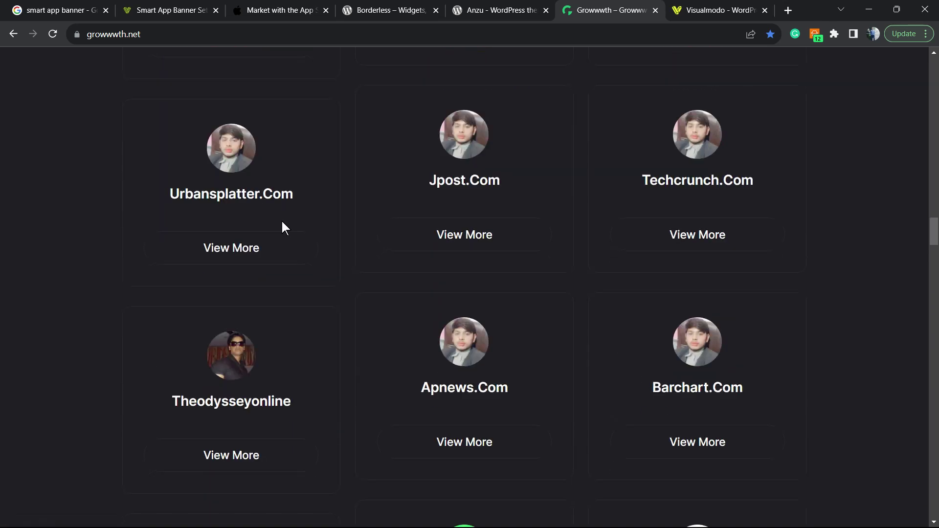
{"action": "left_click", "coordinate": [719, 10]}
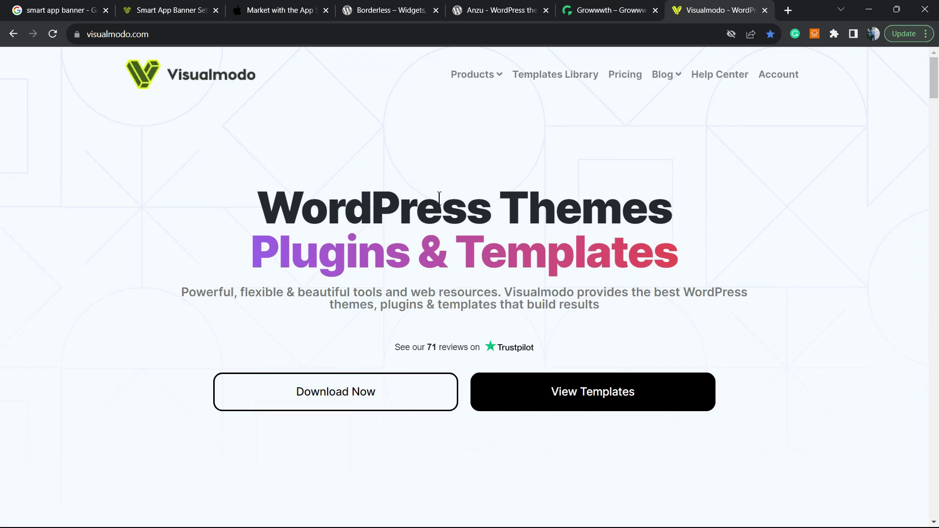
Step: Open Visualmodo's Templates Library and browse templates like Juice Shop, Farmers Market, Plumber and Dev Studio
{"action": "left_click", "coordinate": [558, 75]}
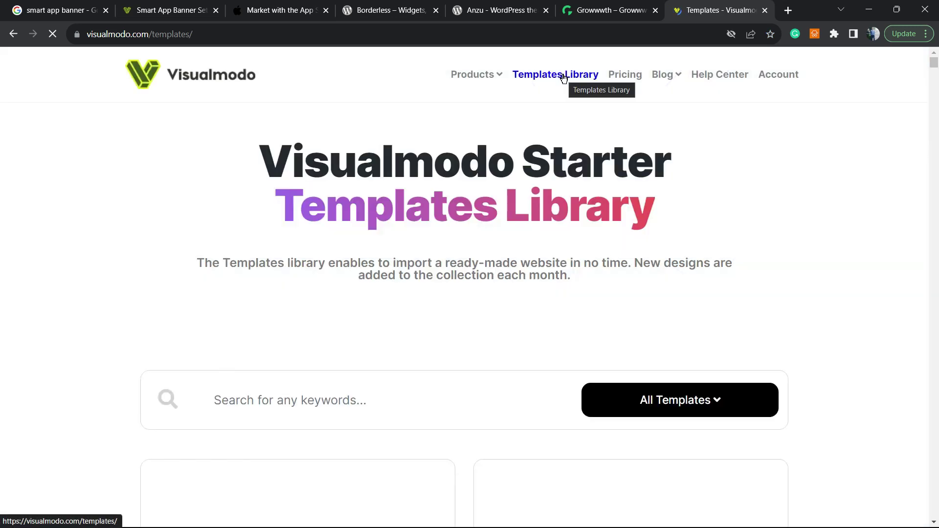
{"action": "scroll", "coordinate": [499, 245], "scroll_direction": "down", "scroll_amount": 10}
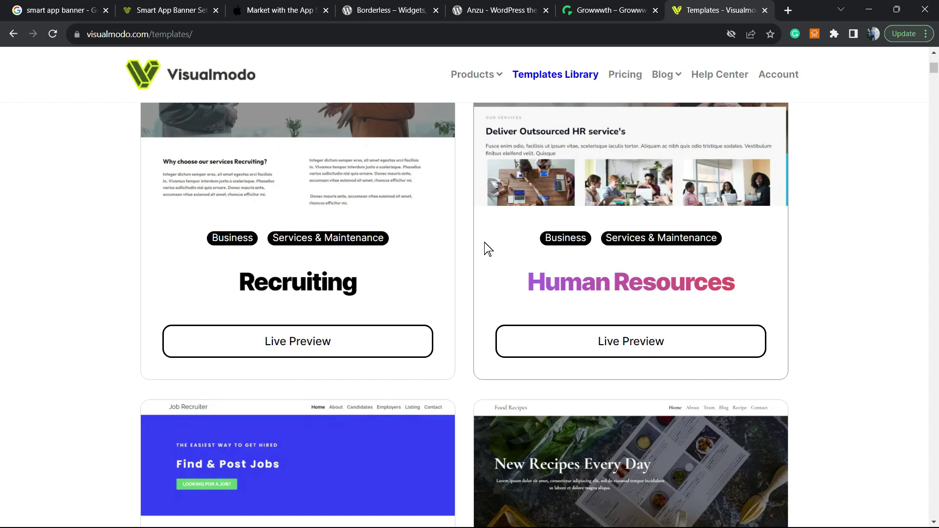
{"action": "scroll", "coordinate": [488, 249], "scroll_direction": "down", "scroll_amount": 8}
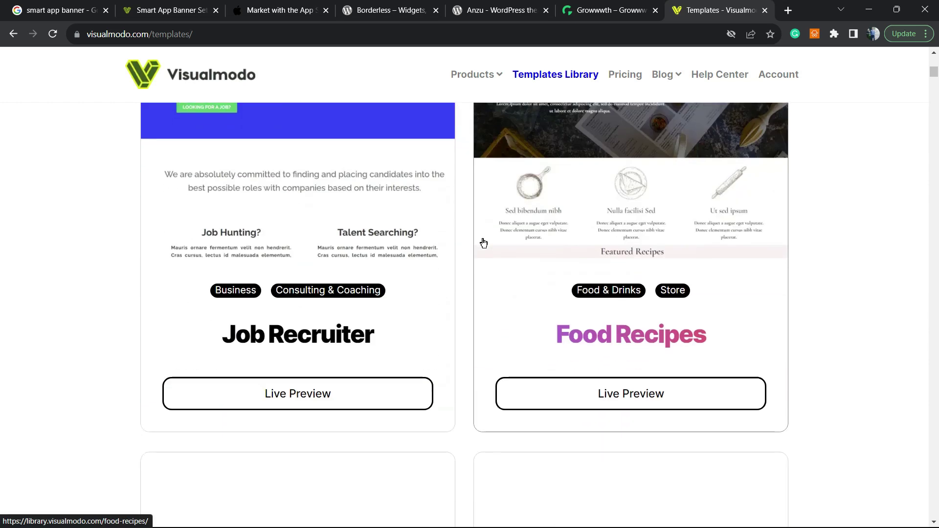
{"action": "scroll", "coordinate": [484, 244], "scroll_direction": "down", "scroll_amount": 19}
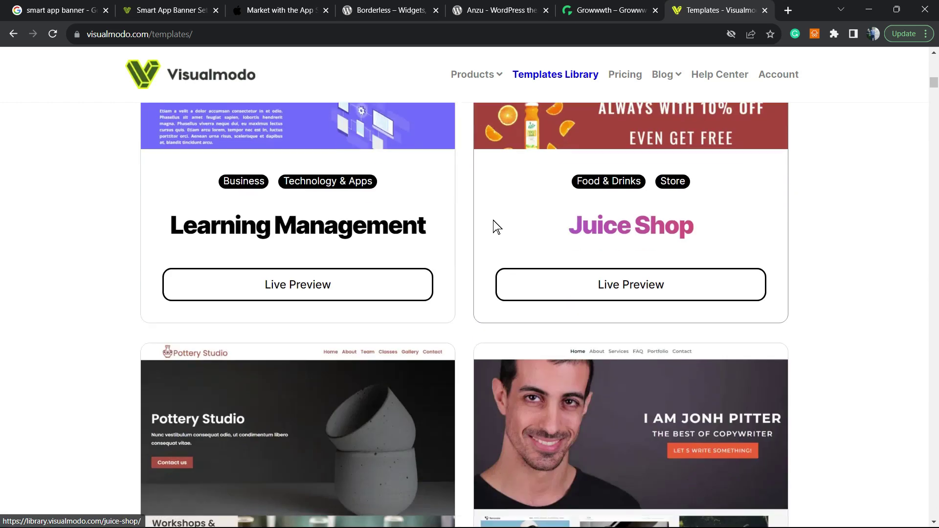
{"action": "scroll", "coordinate": [493, 226], "scroll_direction": "down", "scroll_amount": 12}
{"action": "scroll", "coordinate": [489, 227], "scroll_direction": "down", "scroll_amount": 3}
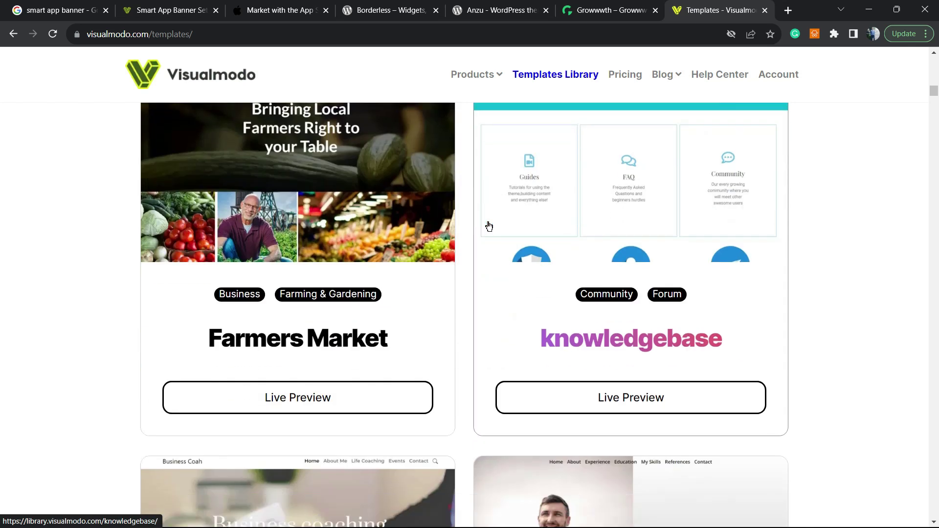
{"action": "scroll", "coordinate": [489, 226], "scroll_direction": "down", "scroll_amount": 5}
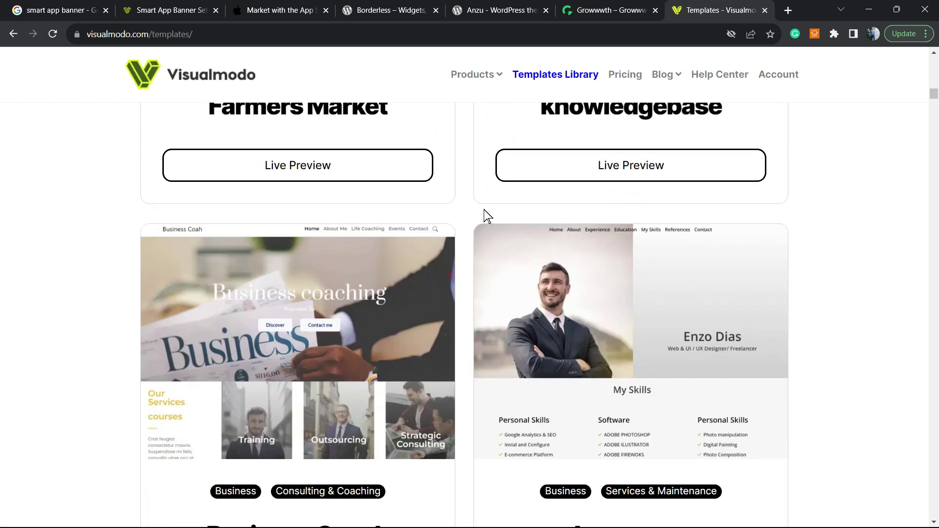
{"action": "scroll", "coordinate": [484, 213], "scroll_direction": "down", "scroll_amount": 20}
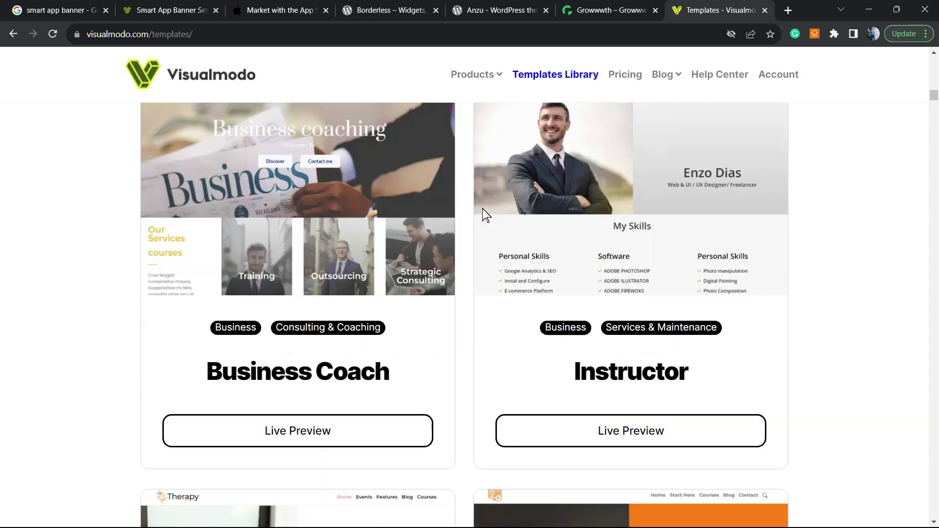
{"action": "scroll", "coordinate": [477, 230], "scroll_direction": "down", "scroll_amount": 20}
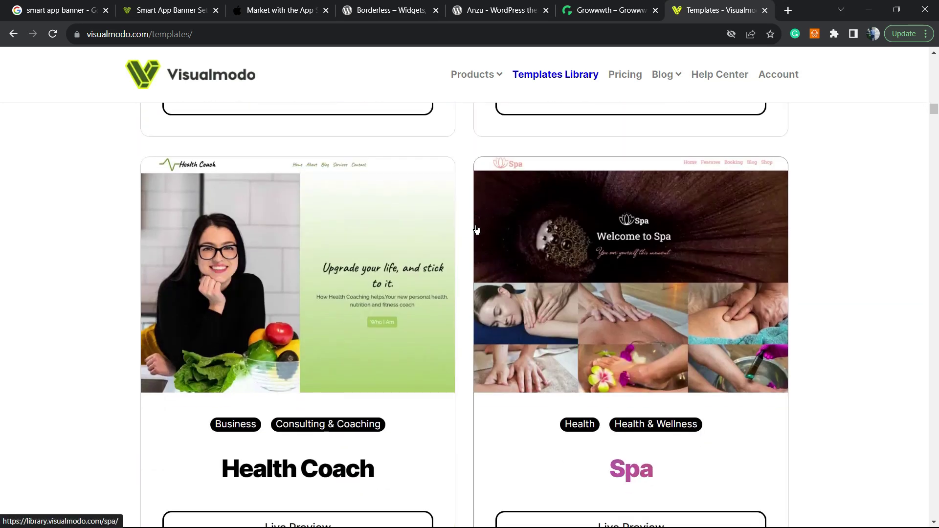
{"action": "scroll", "coordinate": [477, 229], "scroll_direction": "down", "scroll_amount": 20}
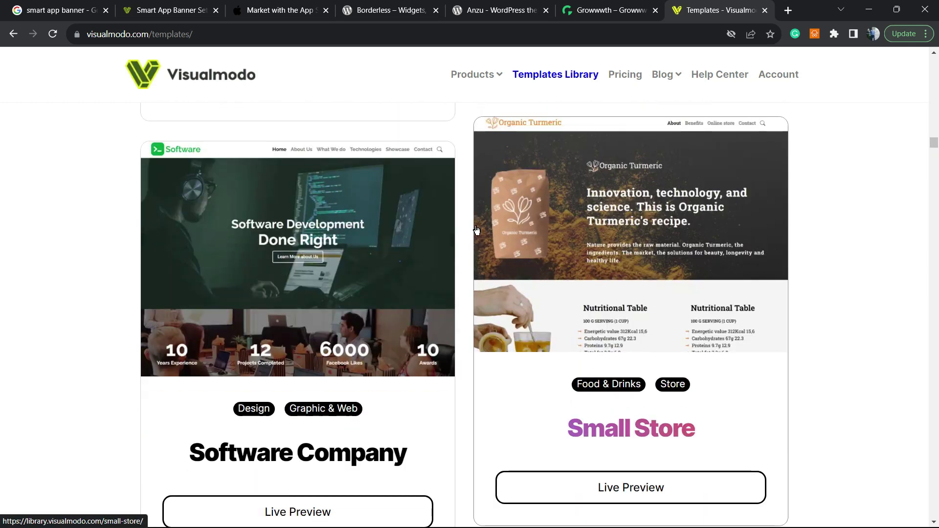
{"action": "scroll", "coordinate": [477, 230], "scroll_direction": "down", "scroll_amount": 15}
{"action": "scroll", "coordinate": [477, 232], "scroll_direction": "down", "scroll_amount": 10}
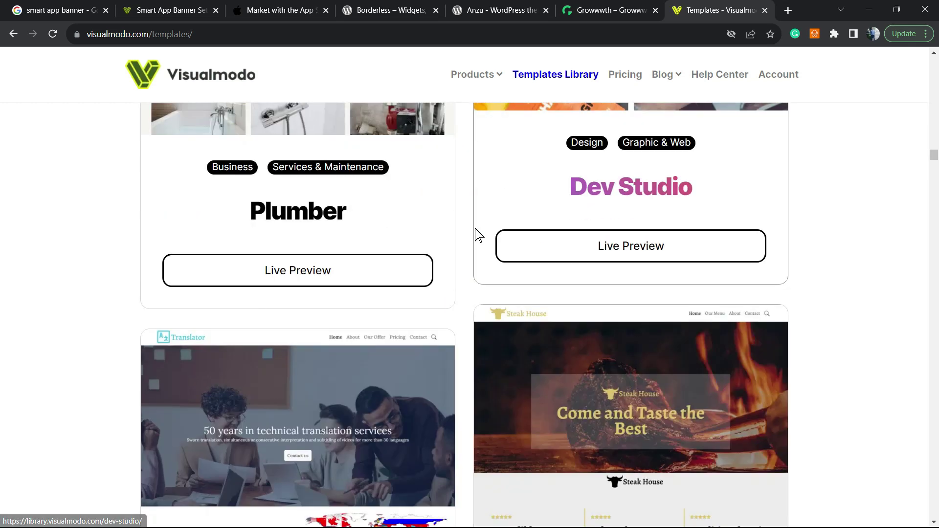